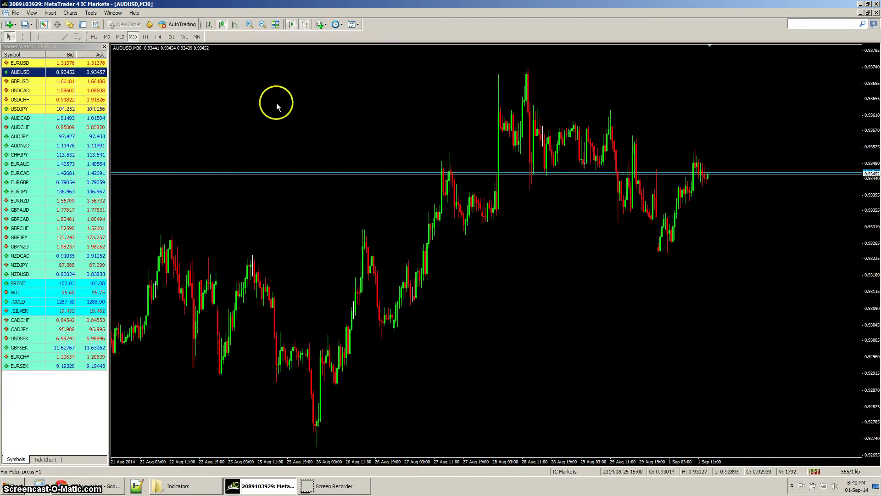
Step: Show the Custom indicators submenu from the Indicators toolbar dropdown
click(320, 24)
mouse_move(337, 150)
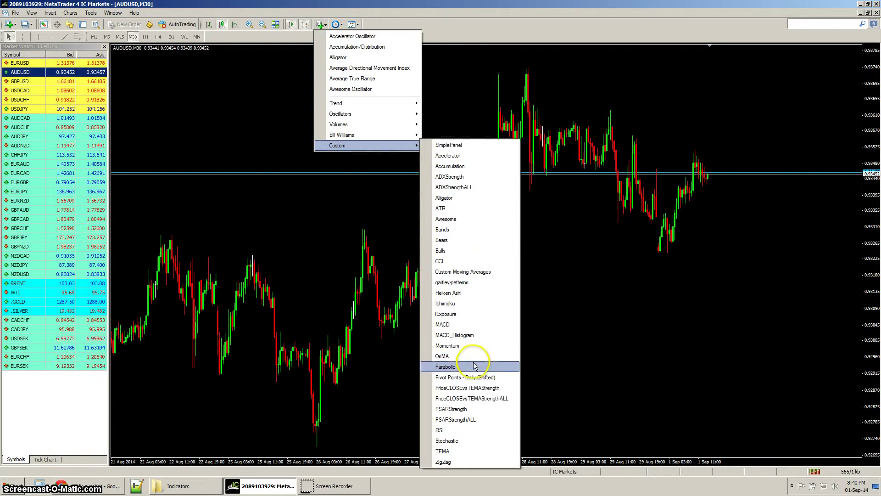
Step: Add PriceCLOSEvsTEMAStrength with TEMA_PERIOD 100 and TypeOfScore Position as a new subwindow
click(470, 392)
click(279, 154)
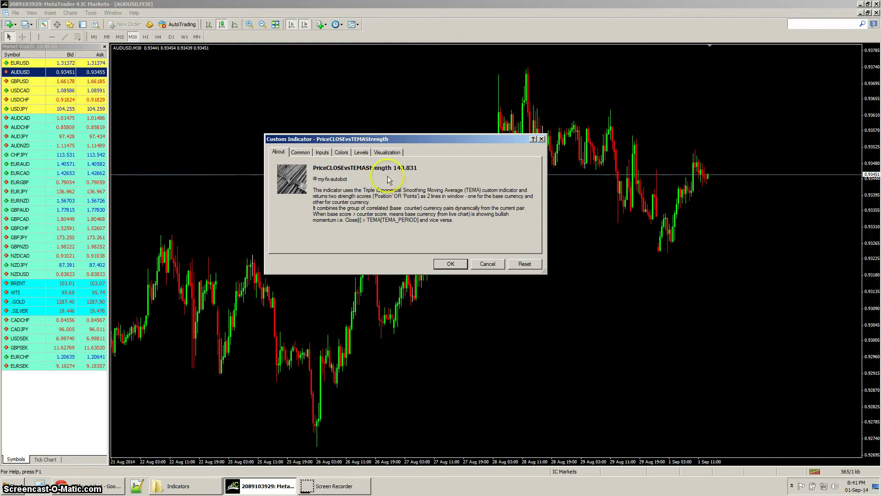
click(321, 153)
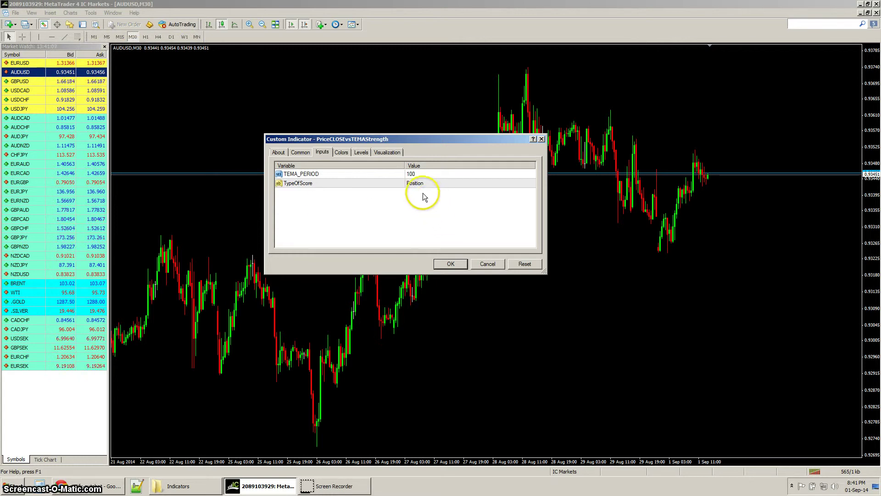
click(445, 264)
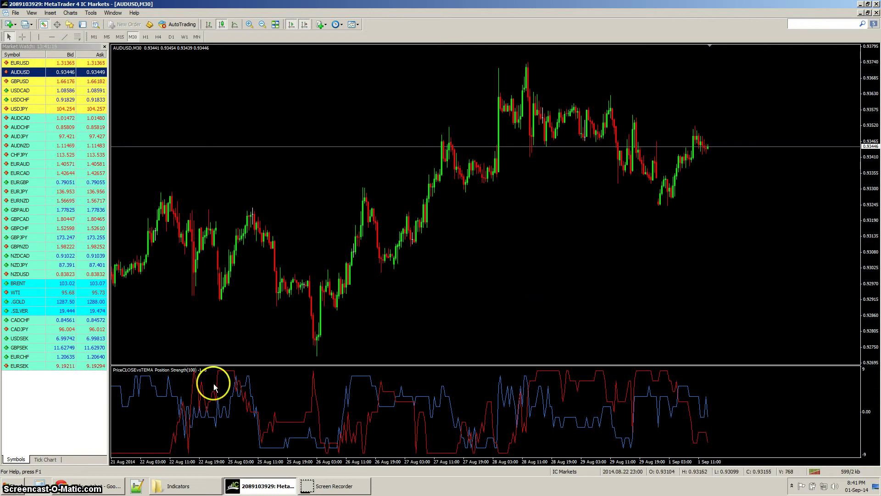
Step: Open the Data Window and inspect AUD and USD scores near the 13:30 bar with the crosshair
click(57, 24)
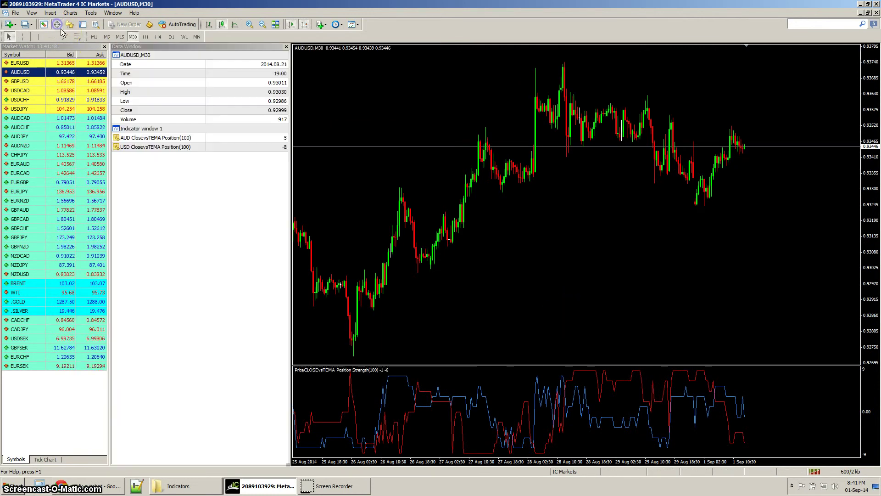
middle_click(744, 420)
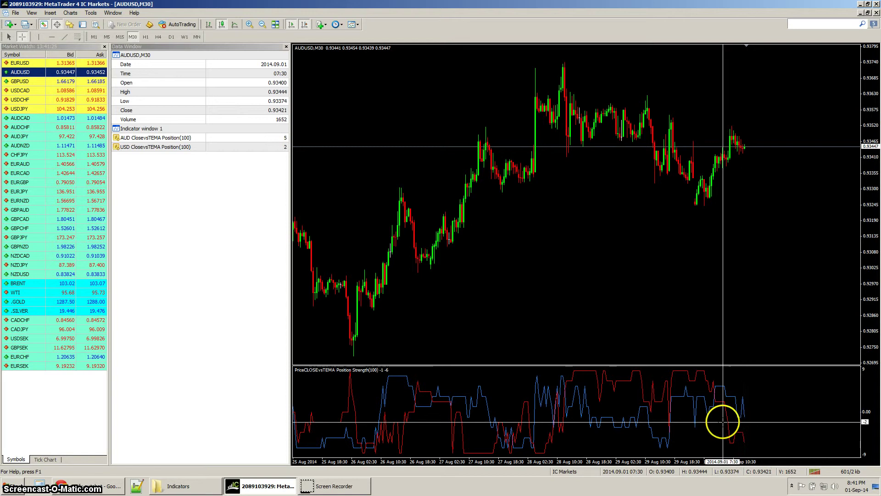
drag(724, 419, 744, 419)
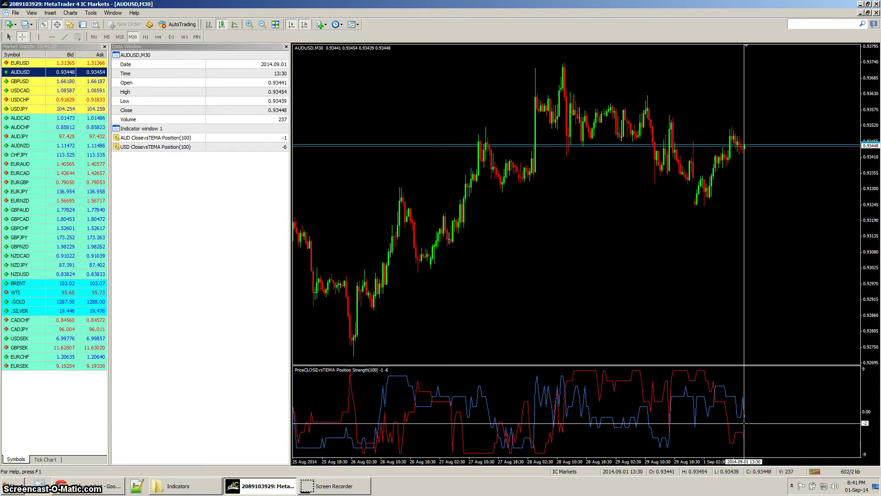
drag(736, 424, 745, 425)
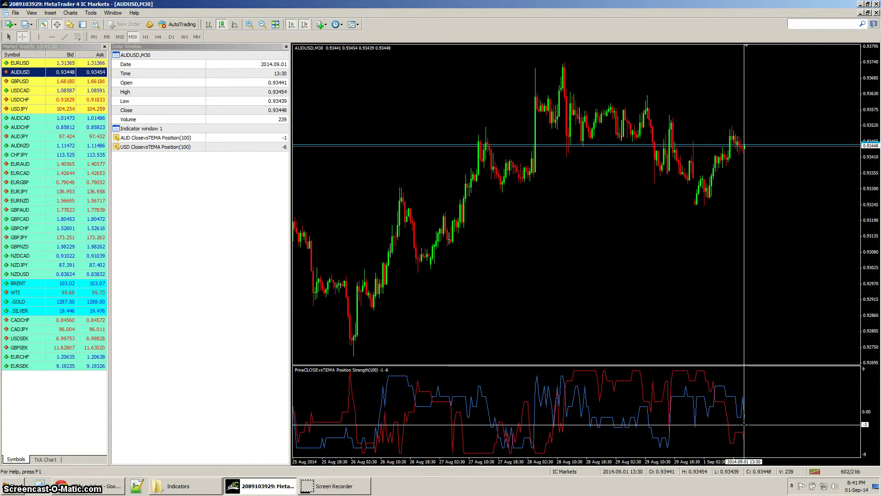
click(745, 424)
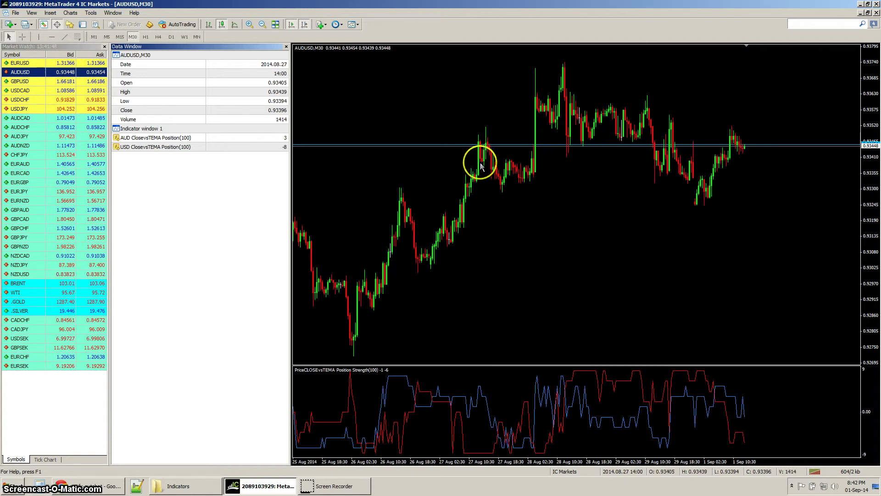
Step: Add the custom TEMA indicator with TEMA_PERIOD 100 to the price chart
click(321, 25)
mouse_move(332, 146)
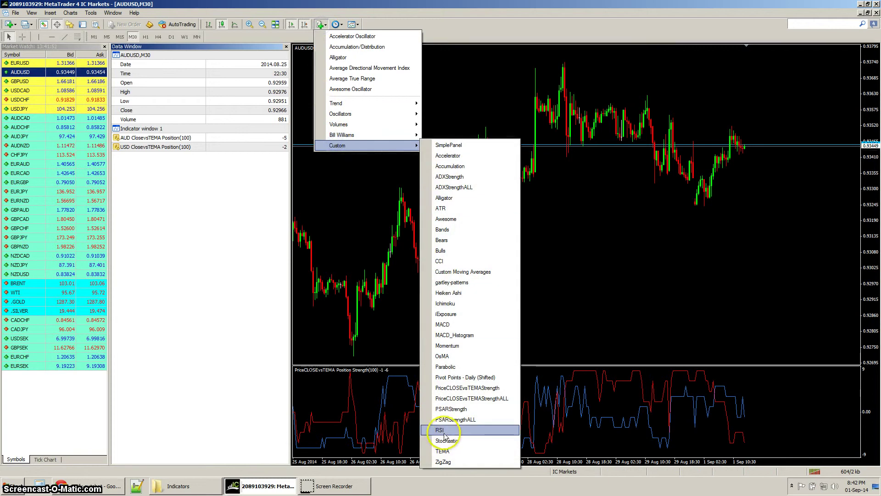
click(444, 455)
double_click(428, 174)
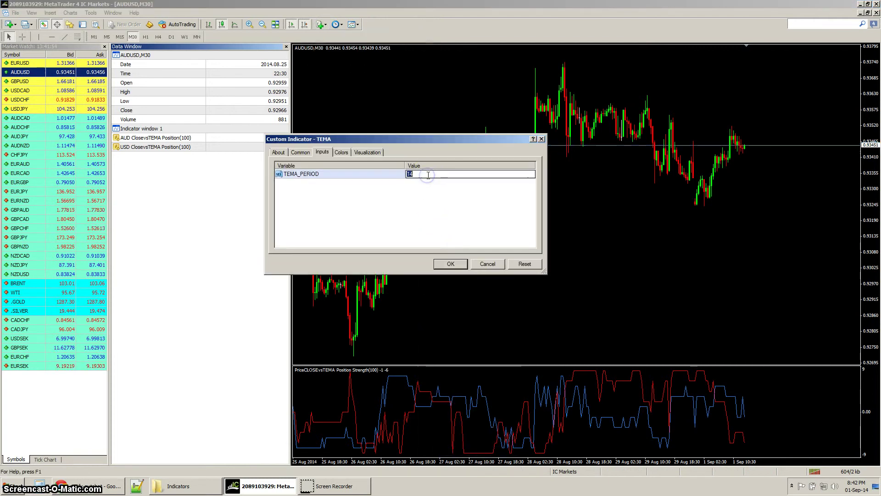
key(Return)
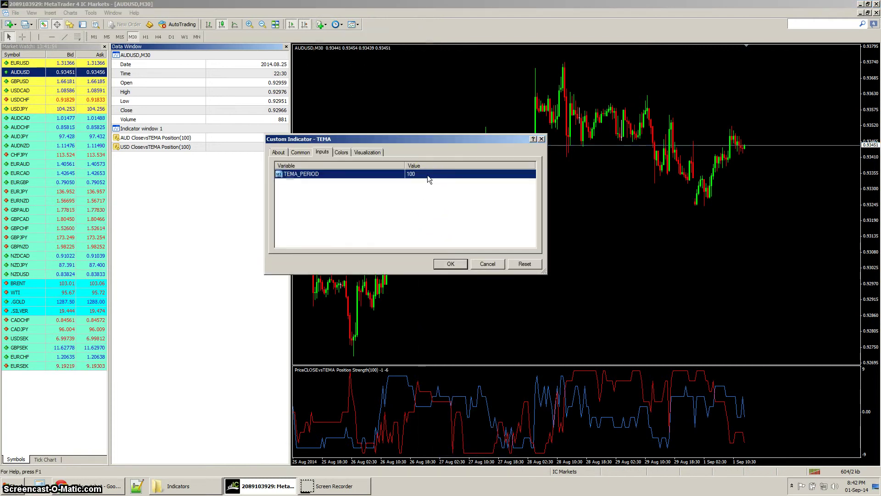
click(450, 264)
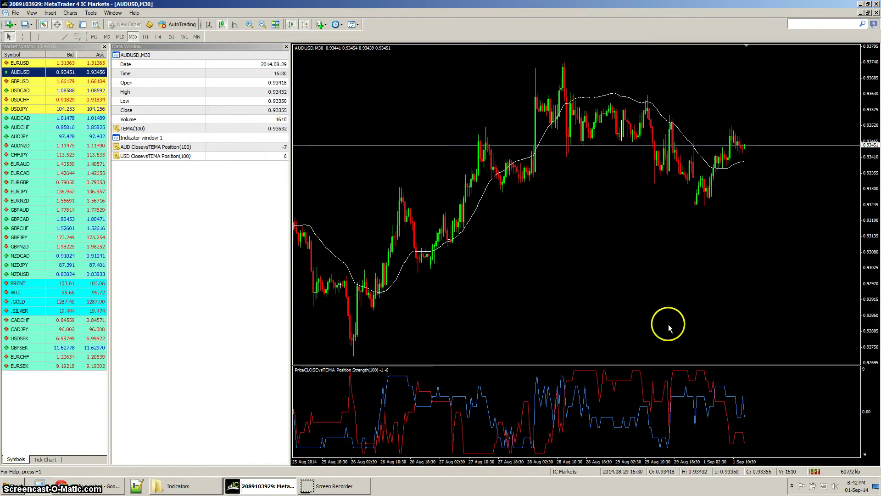
Step: Read the full USD score and a chart bar's values in the Data Window
click(177, 152)
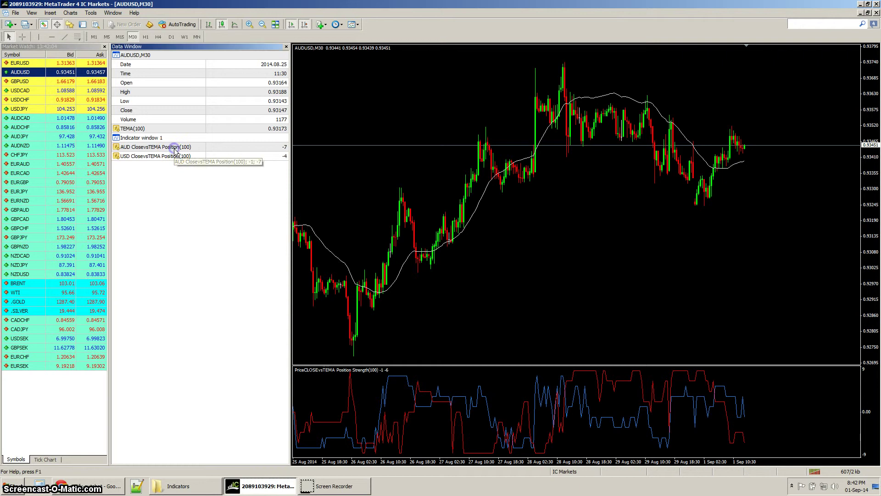
click(283, 147)
click(149, 162)
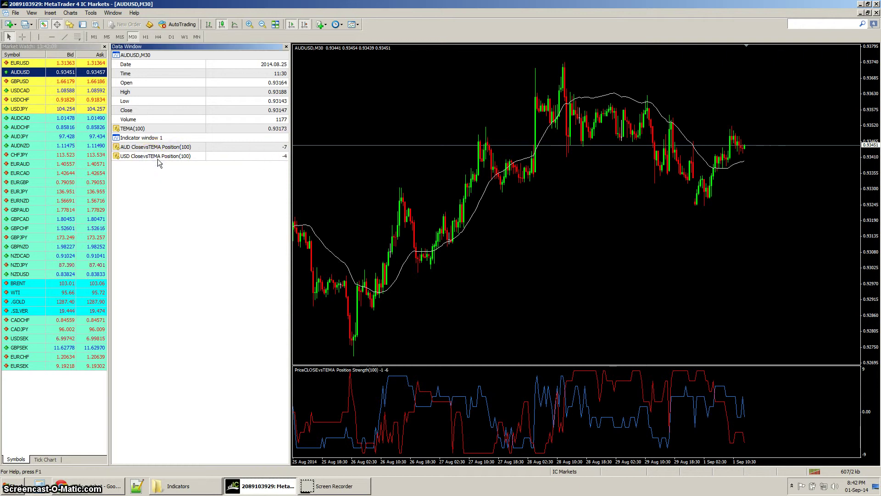
click(462, 334)
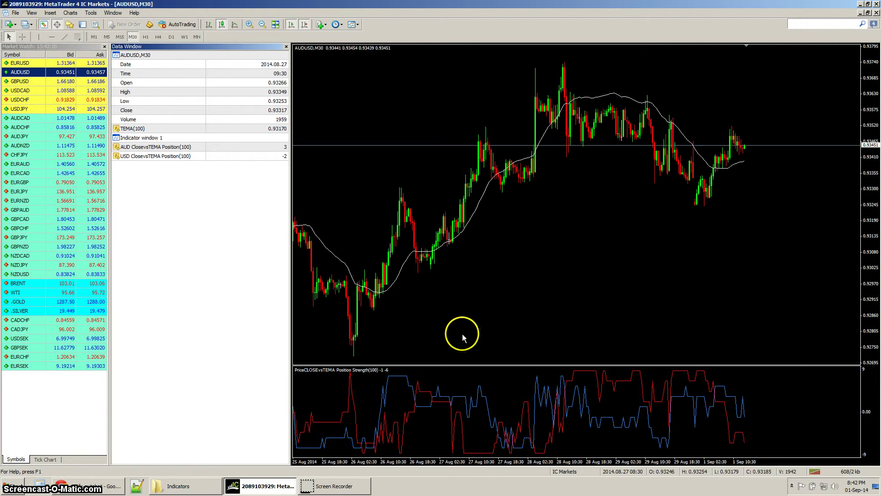
Step: Change the strength indicator's TypeOfScore from Position to Points in its properties
right_click(478, 394)
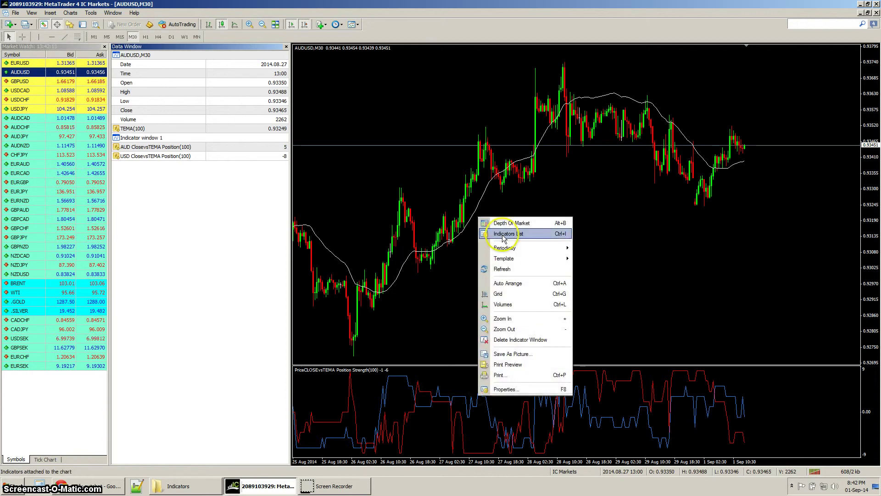
right_click(476, 407)
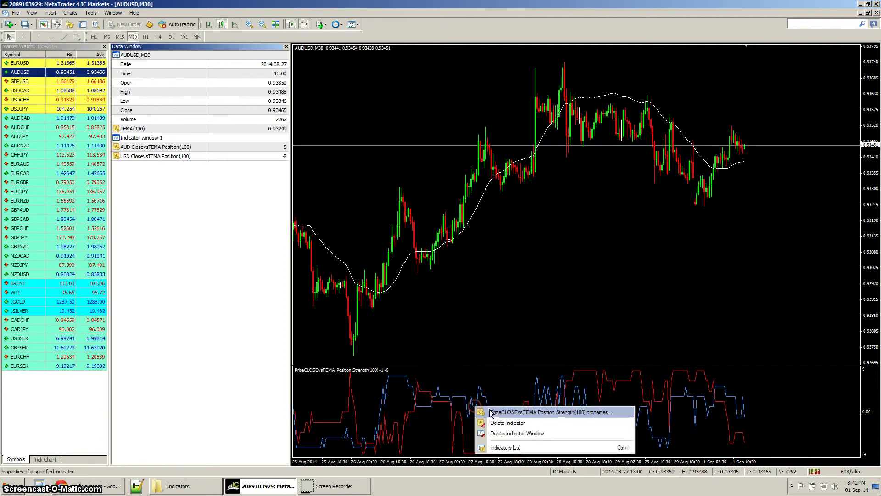
click(491, 413)
click(425, 181)
click(427, 184)
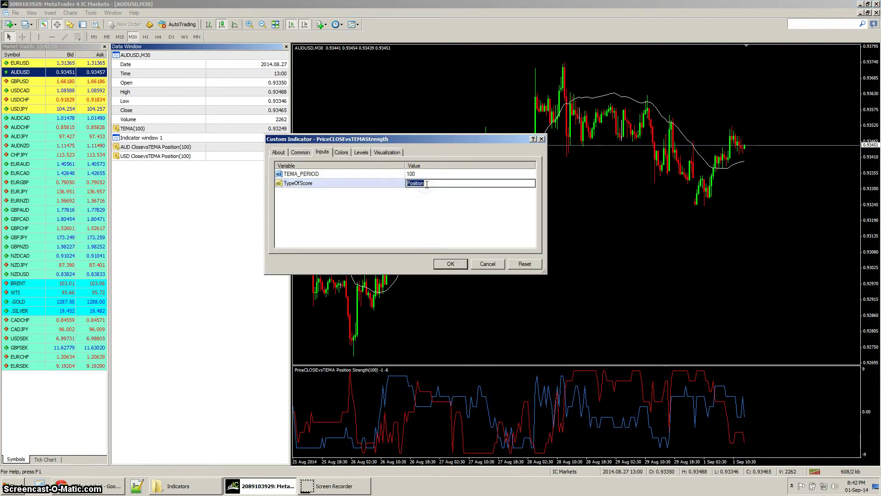
text(Points)
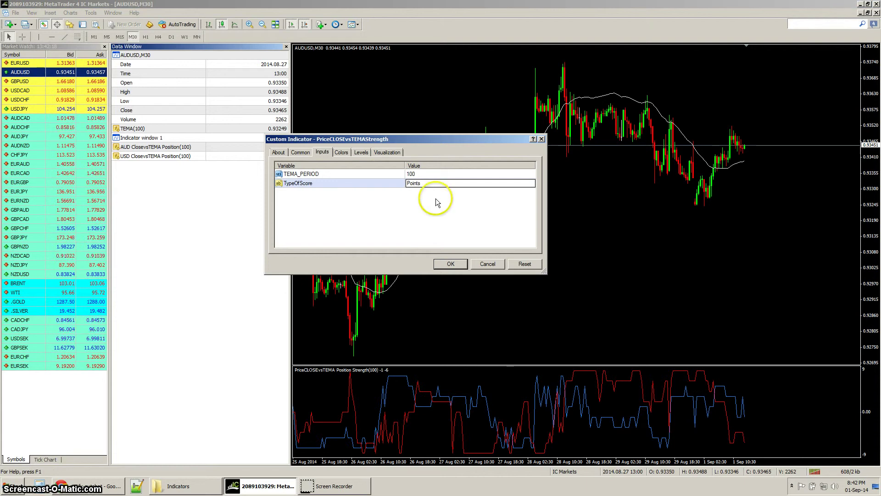
click(442, 265)
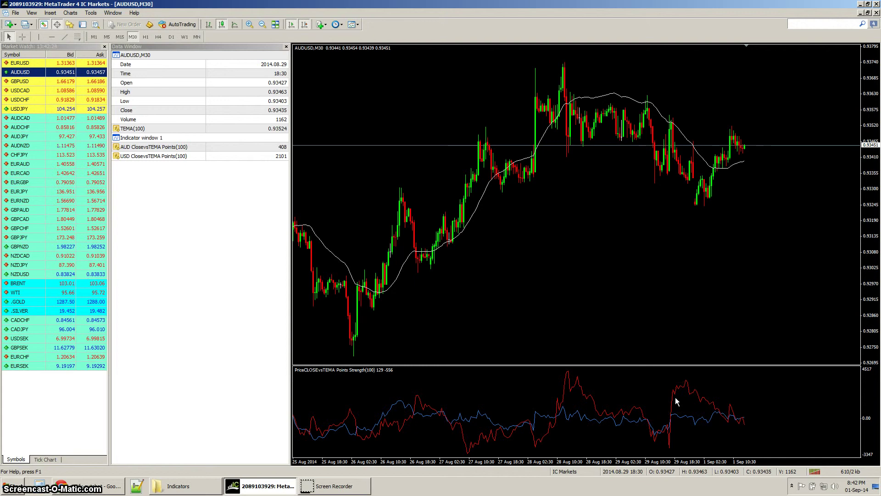
click(677, 378)
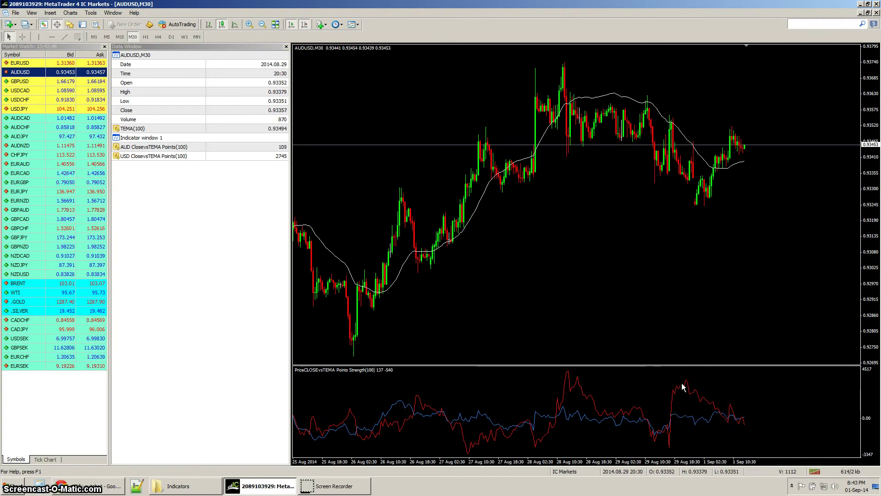
click(701, 402)
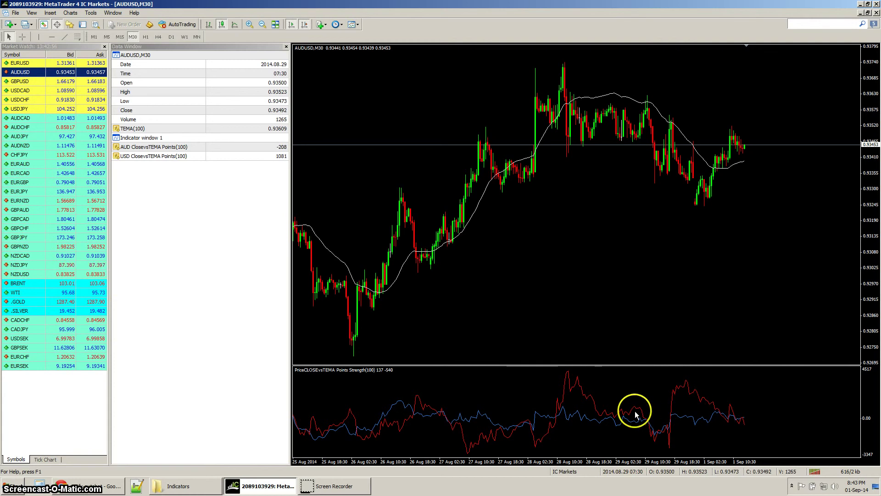
middle_click(676, 411)
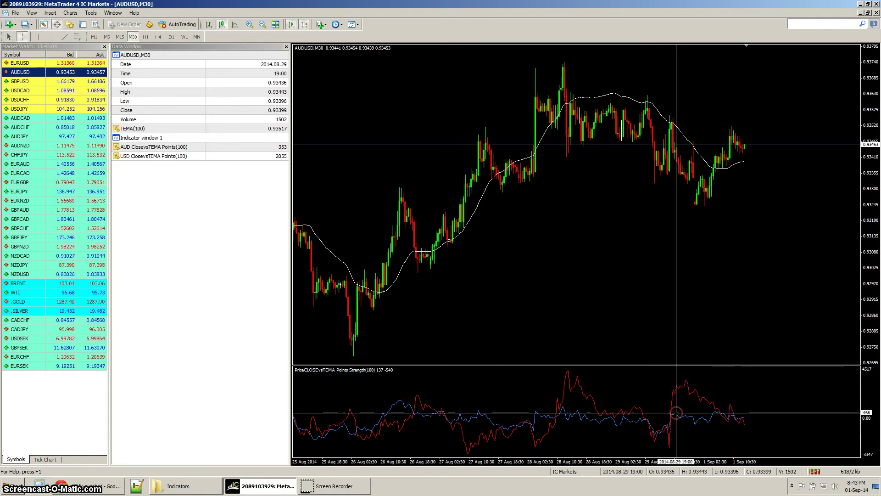
middle_click(666, 422)
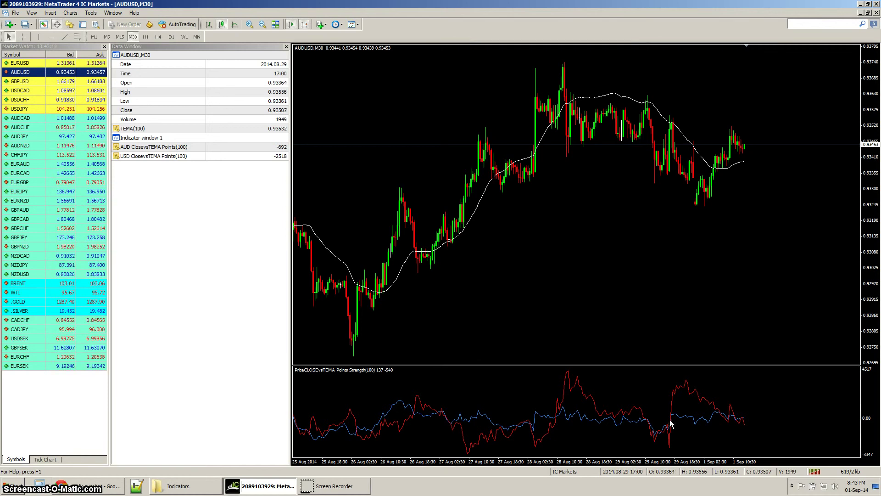
middle_click(671, 423)
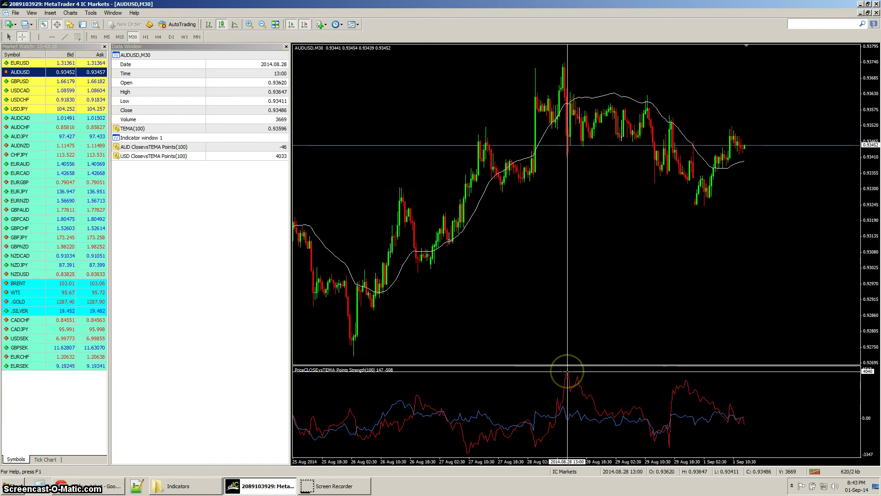
drag(567, 370, 571, 381)
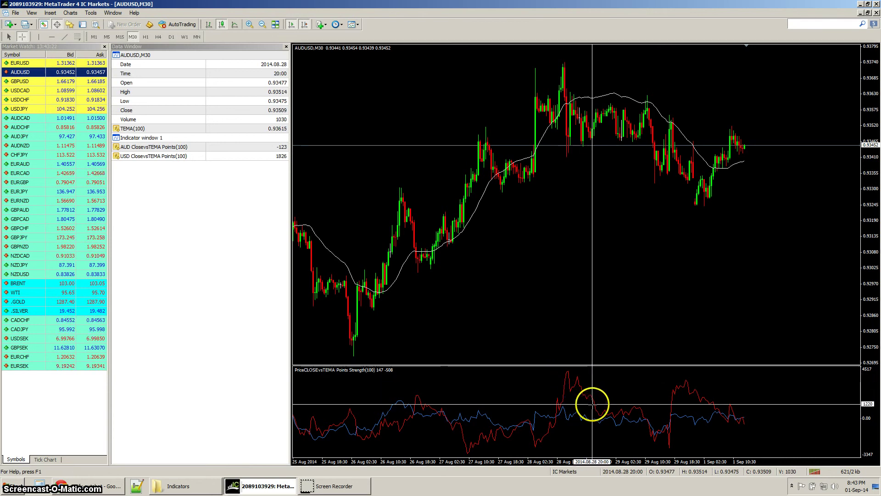